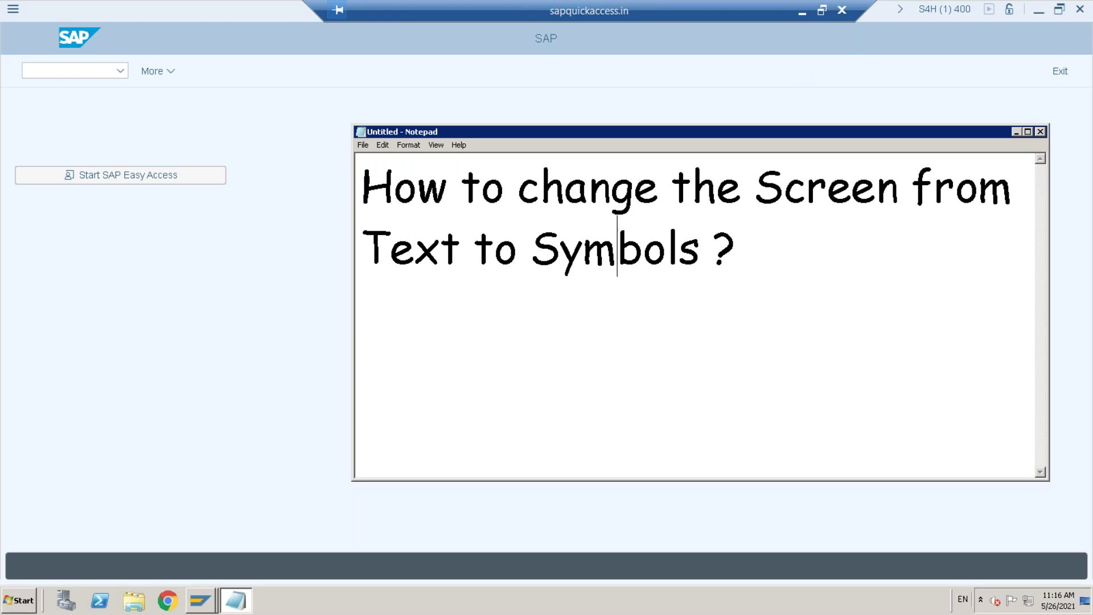
# Switch from the note to the SAP session and open User Maintenance (/nSU01).
pyautogui.hotkey('alt', 'Tab')
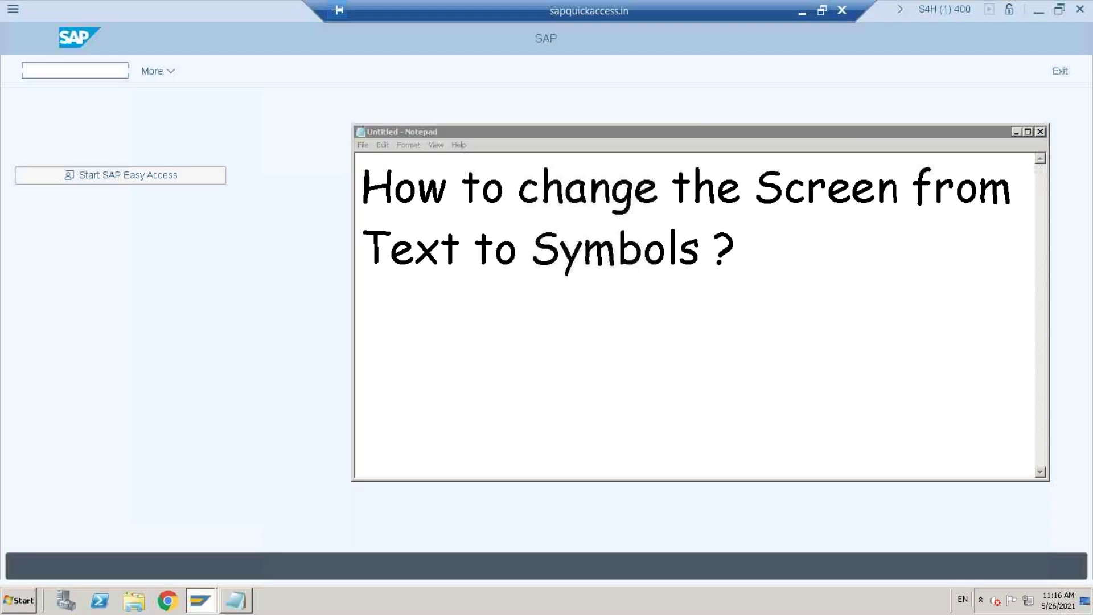
pyautogui.write('/nSu01')
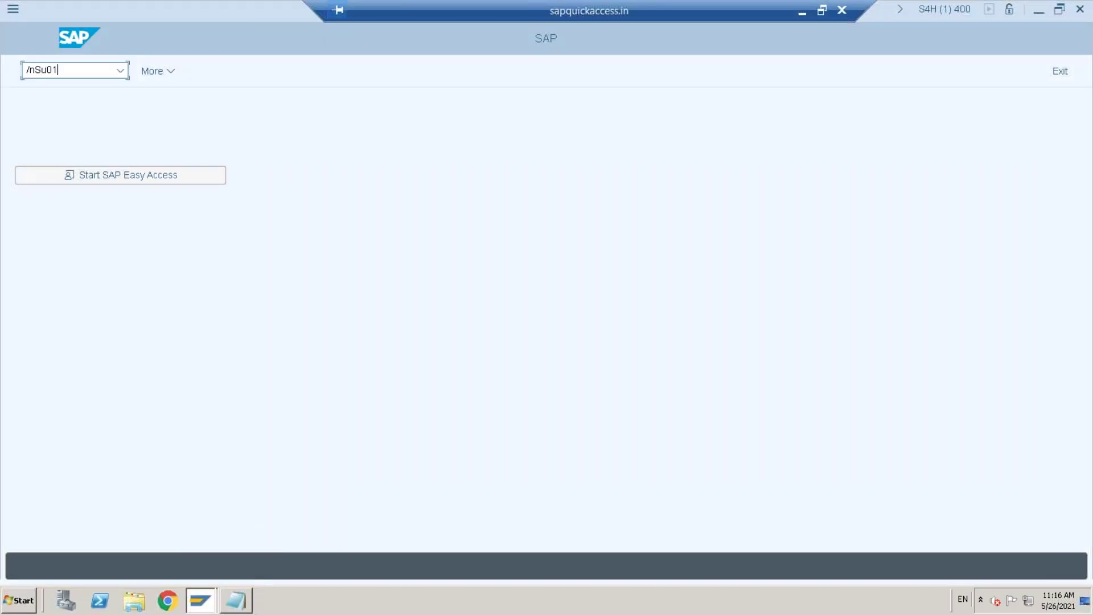
pyautogui.press('Return')
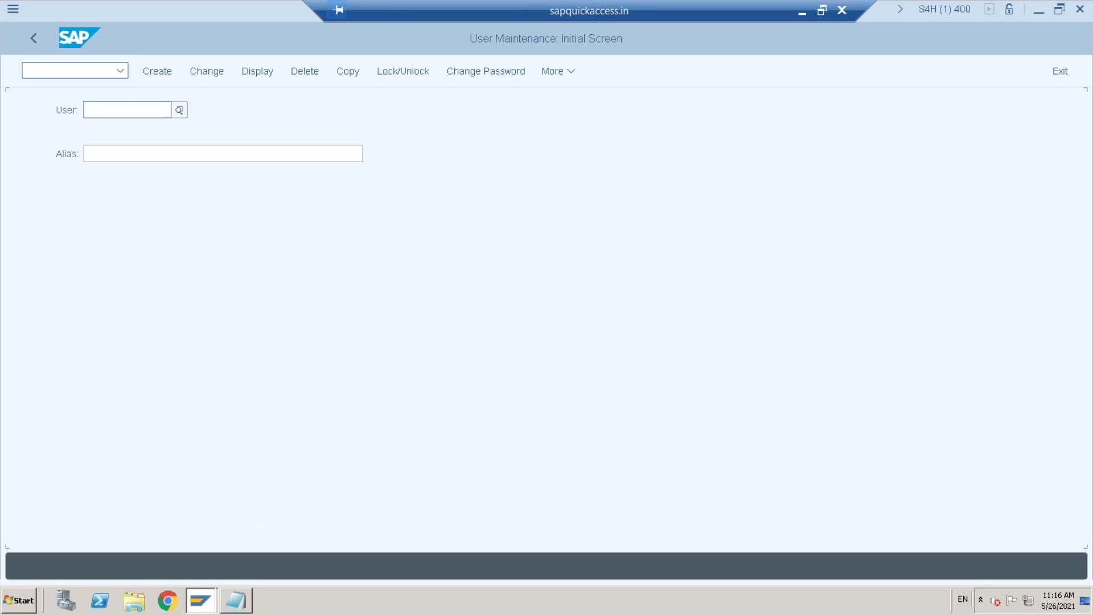
pyautogui.click(140, 109)
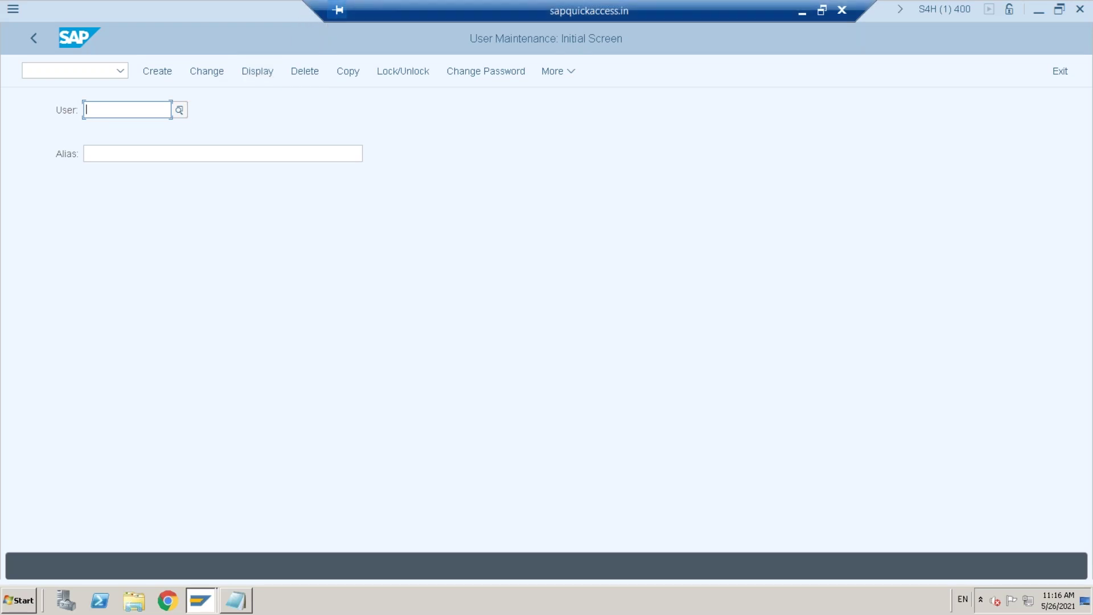
# Leave User Maintenance for the SAP start screen with /n.
pyautogui.moveTo(306, 12); pyautogui.dragTo(257, 19)
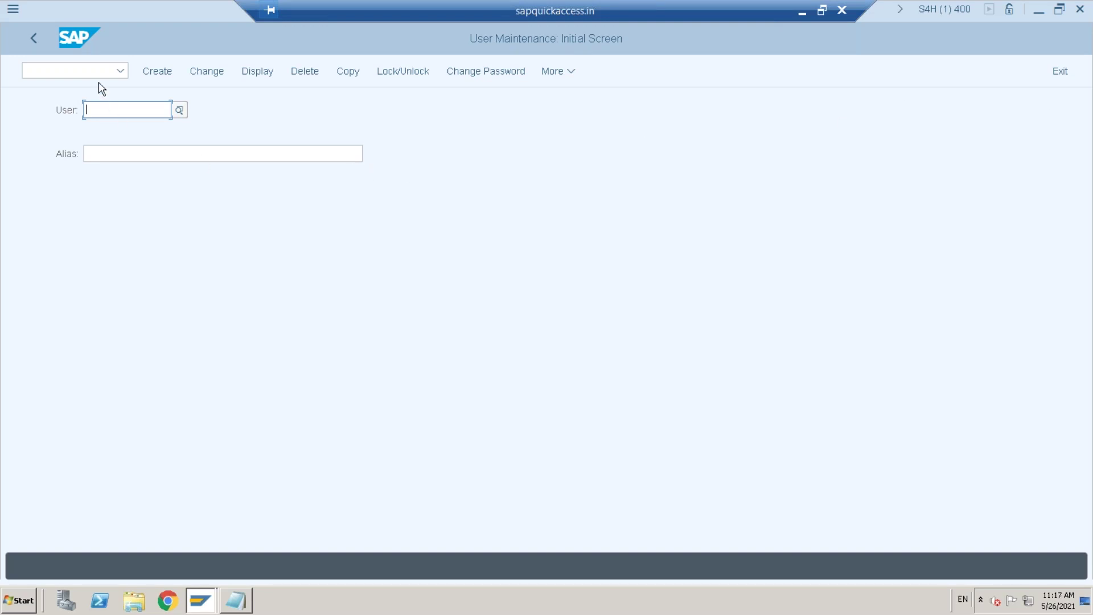
pyautogui.click(85, 73)
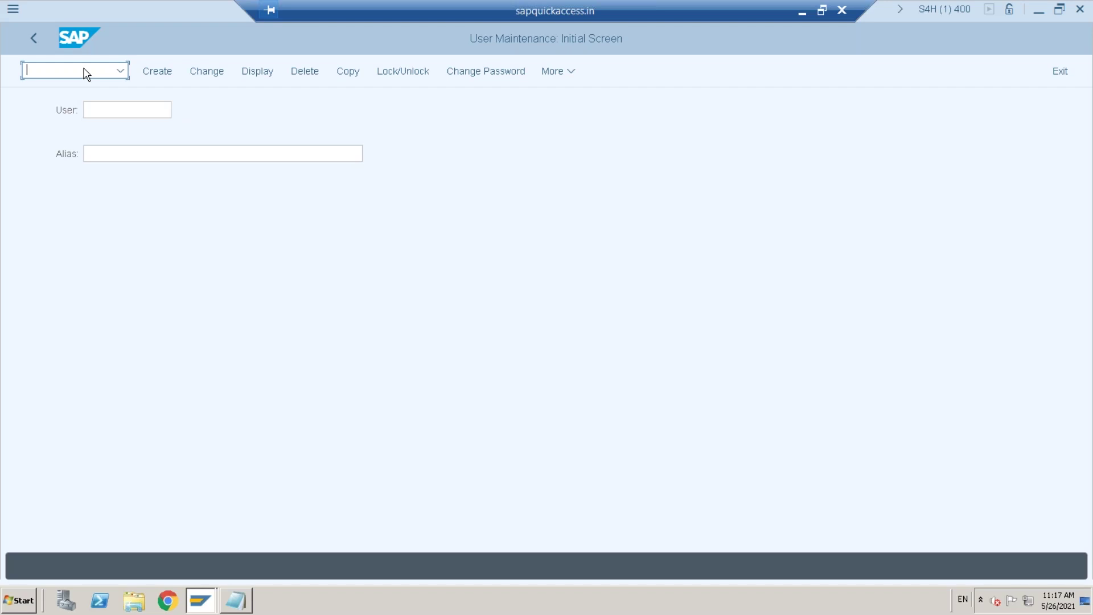
pyautogui.write('/')
pyautogui.write('n')
pyautogui.press('Return')
# Open System Status from More > System and show the installed software details.
pyautogui.click(167, 74)
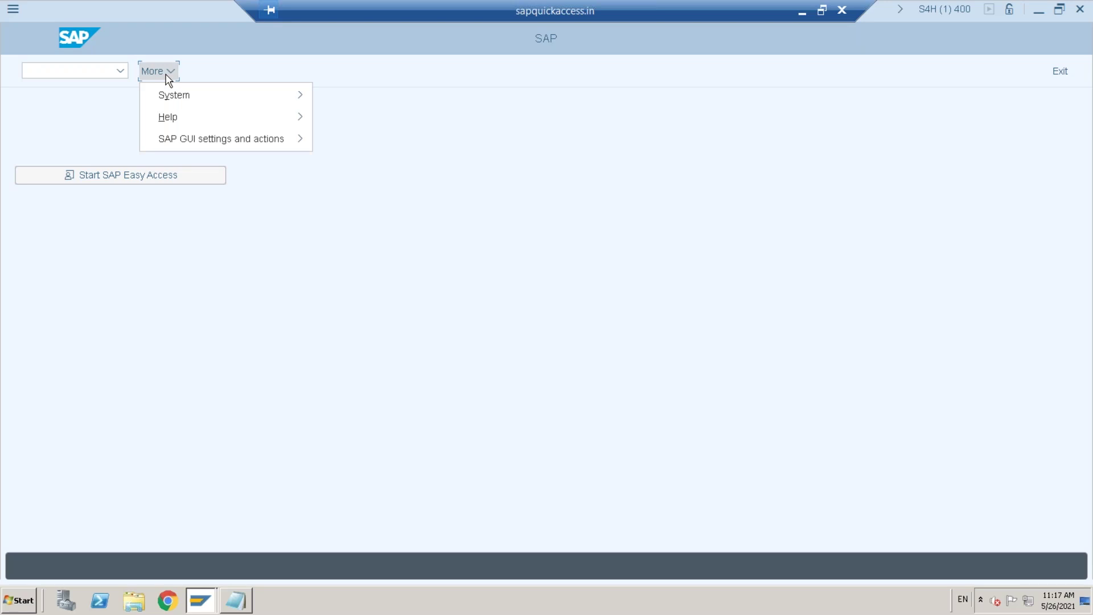
pyautogui.click(185, 101)
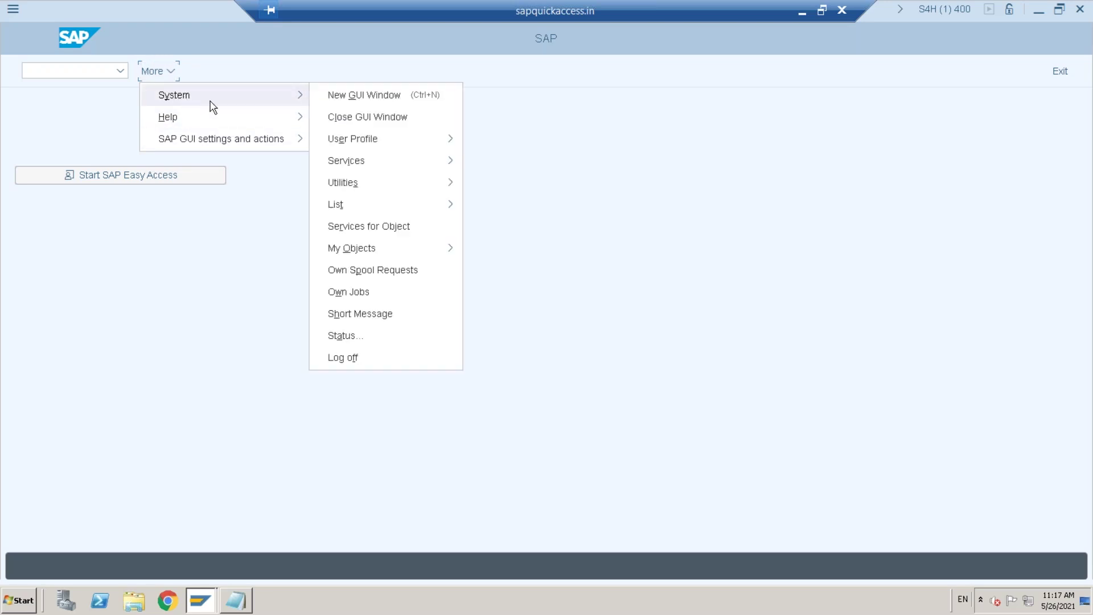
pyautogui.click(341, 338)
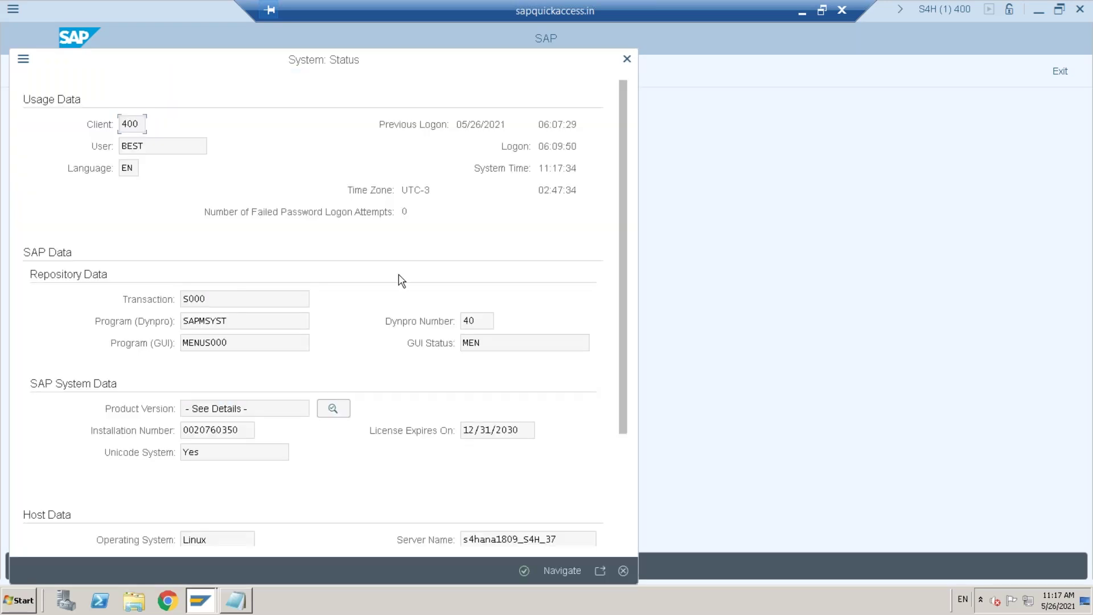
pyautogui.click(334, 408)
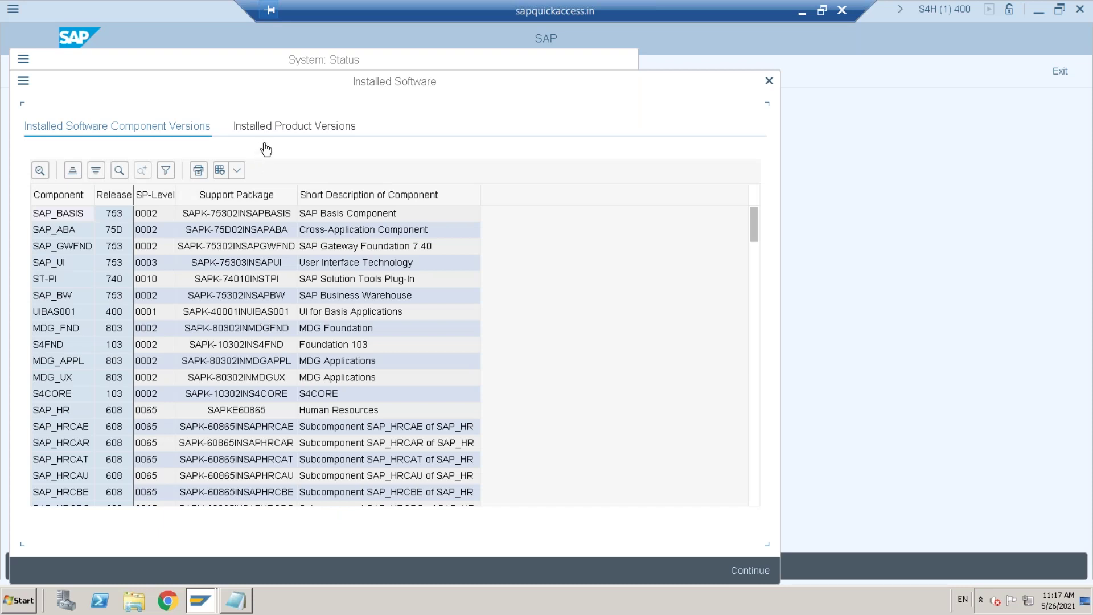
# Browse installed product versions and software component versions, checking the SAP_UI release.
pyautogui.click(272, 128)
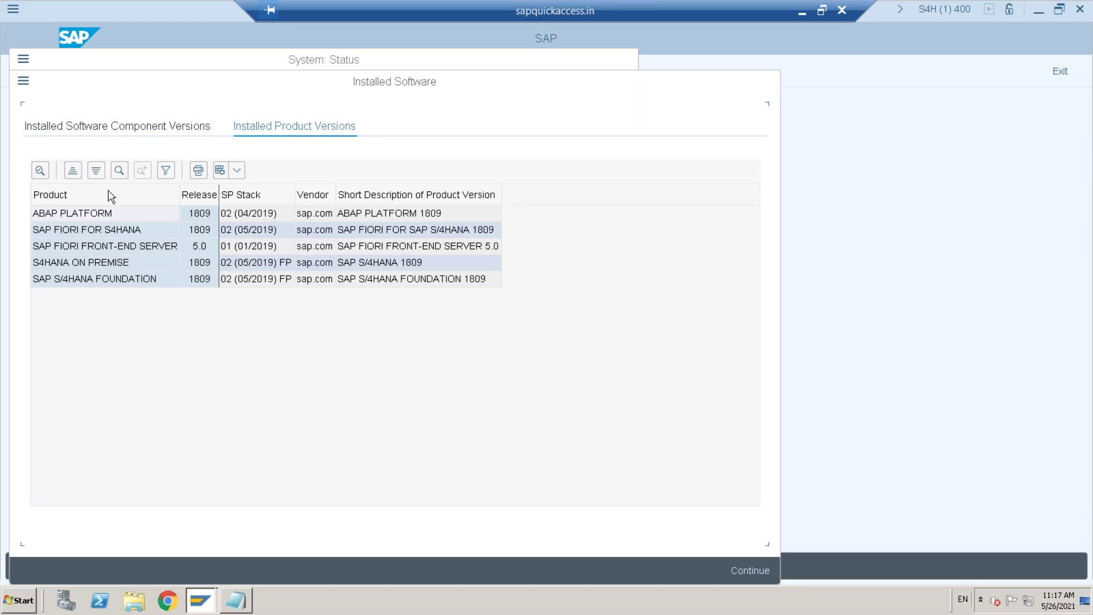
pyautogui.click(135, 129)
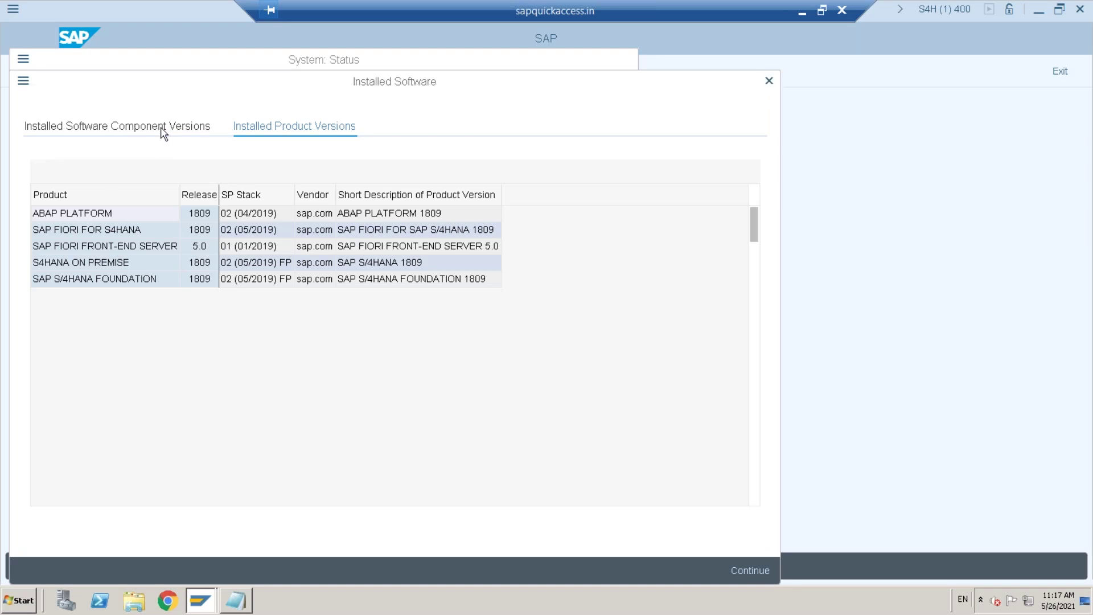
pyautogui.click(163, 130)
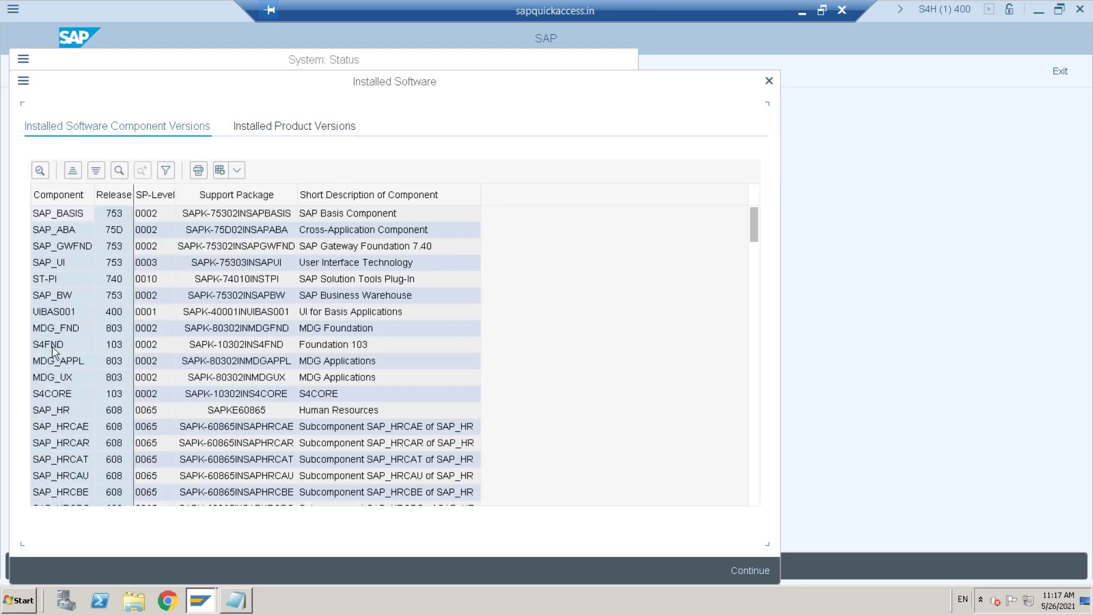
pyautogui.click(118, 268)
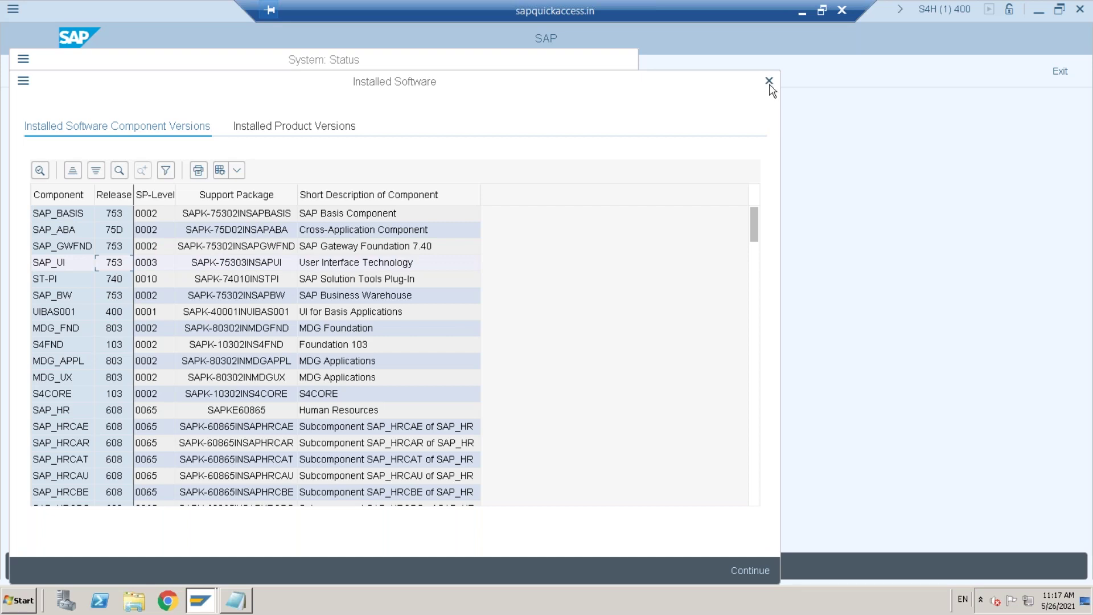
# Close the installed software and System Status dialogs, then minimize the SAP session.
pyautogui.click(770, 82)
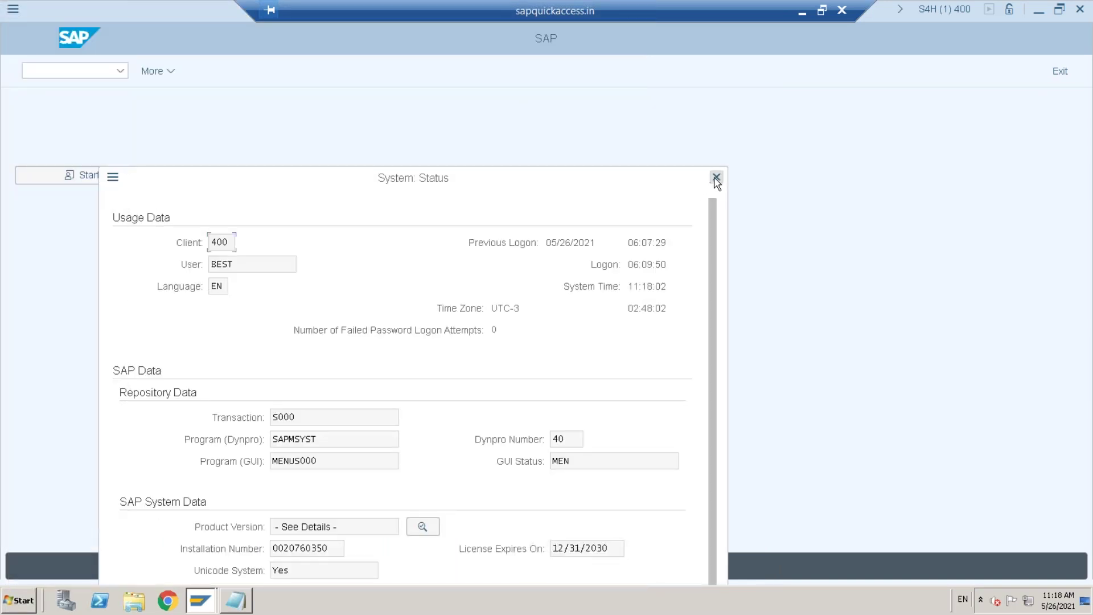
pyautogui.click(717, 179)
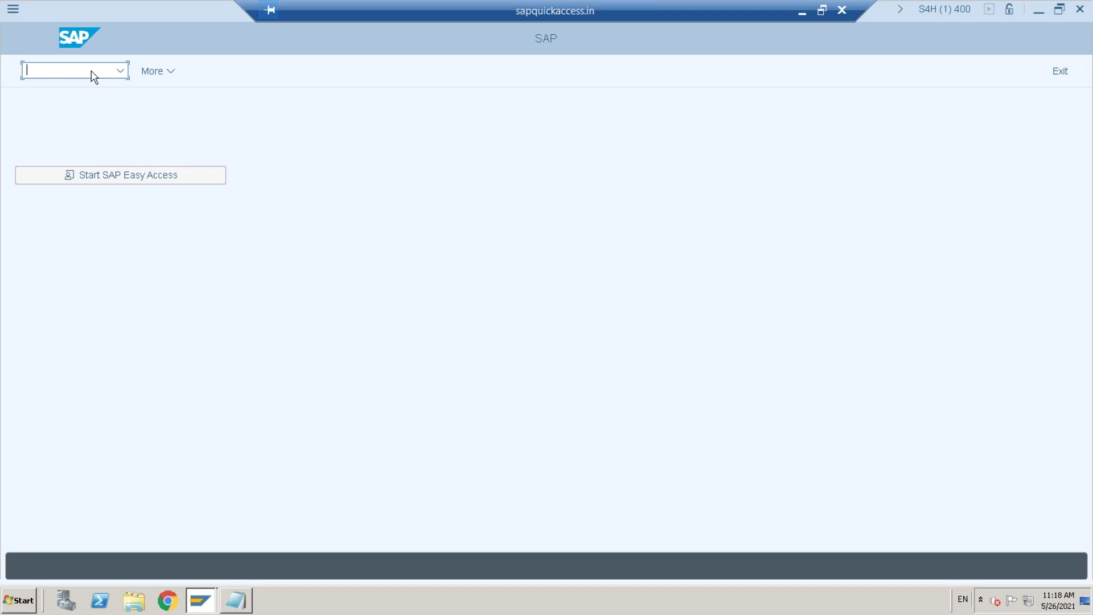
pyautogui.click(1039, 11)
# Bring SAP Logon forward and open SAP GUI Options from its title-bar menu.
pyautogui.click(590, 75)
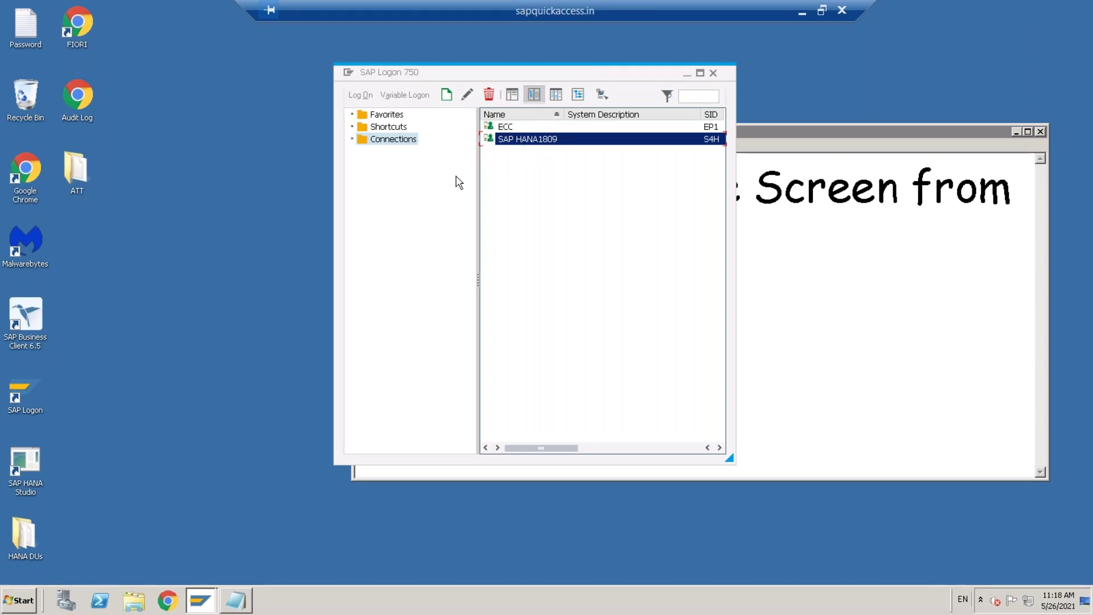
pyautogui.click(347, 73)
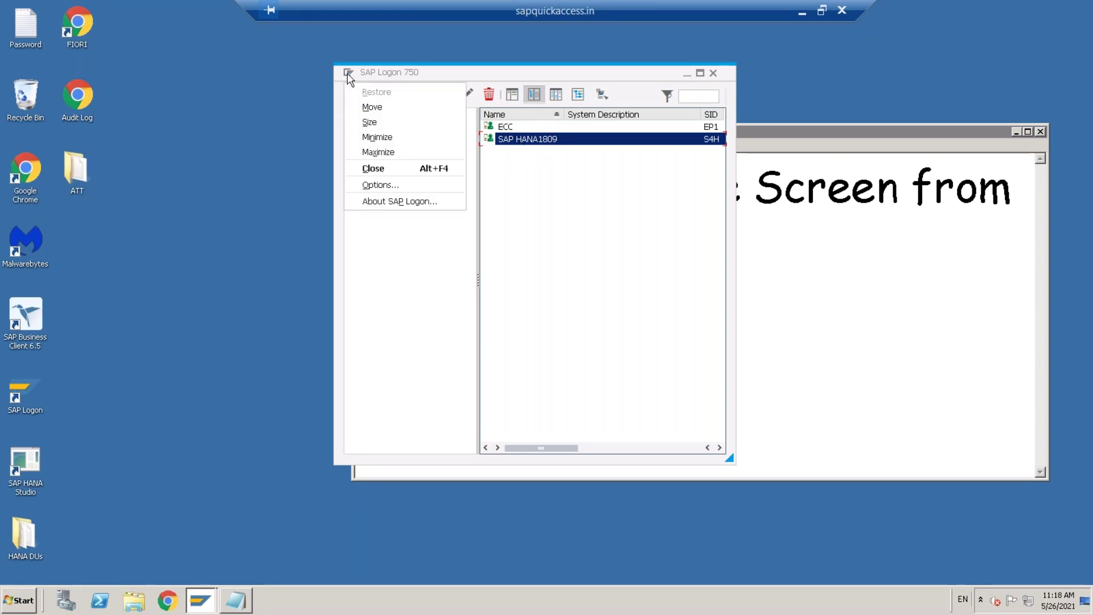
pyautogui.click(376, 185)
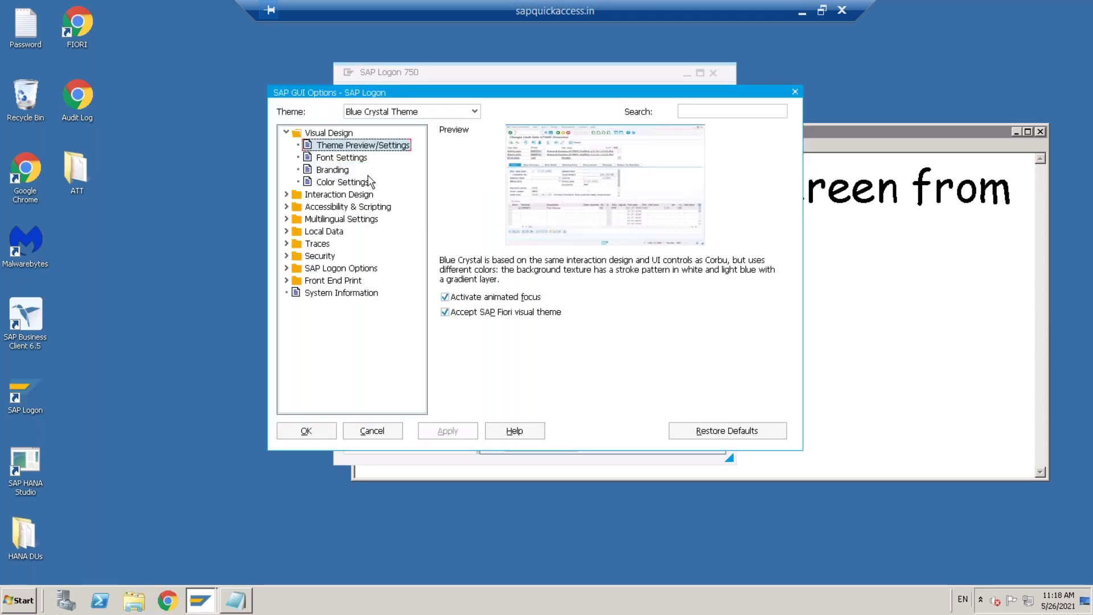
# Uncheck 'Accept SAP Fiori visual theme' under Visual Design > Theme Preview/Settings, apply, and confirm with OK.
pyautogui.click(288, 134)
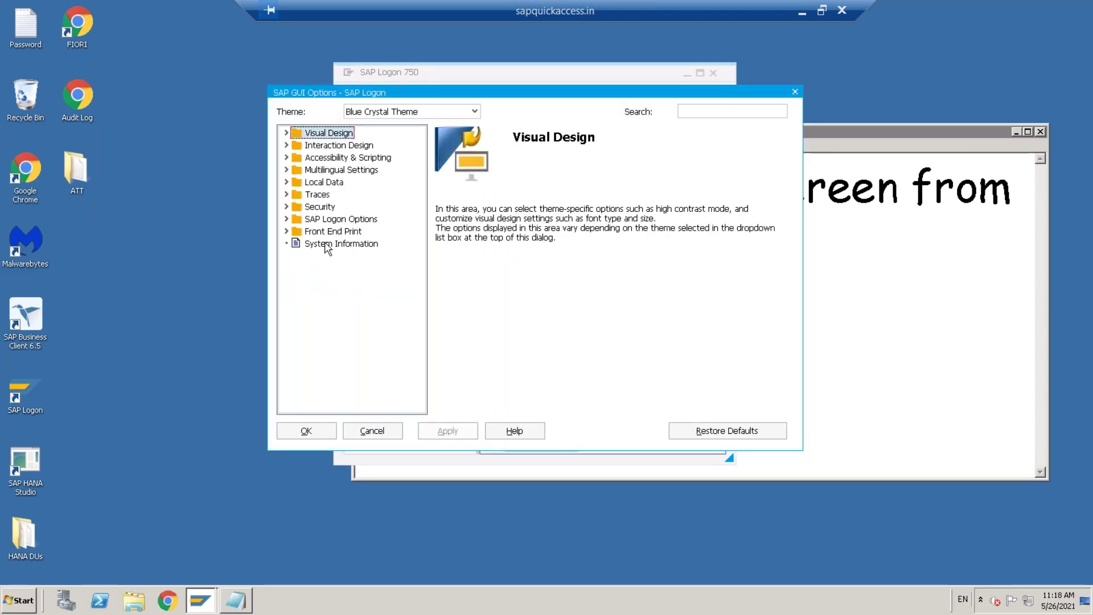
pyautogui.click(288, 133)
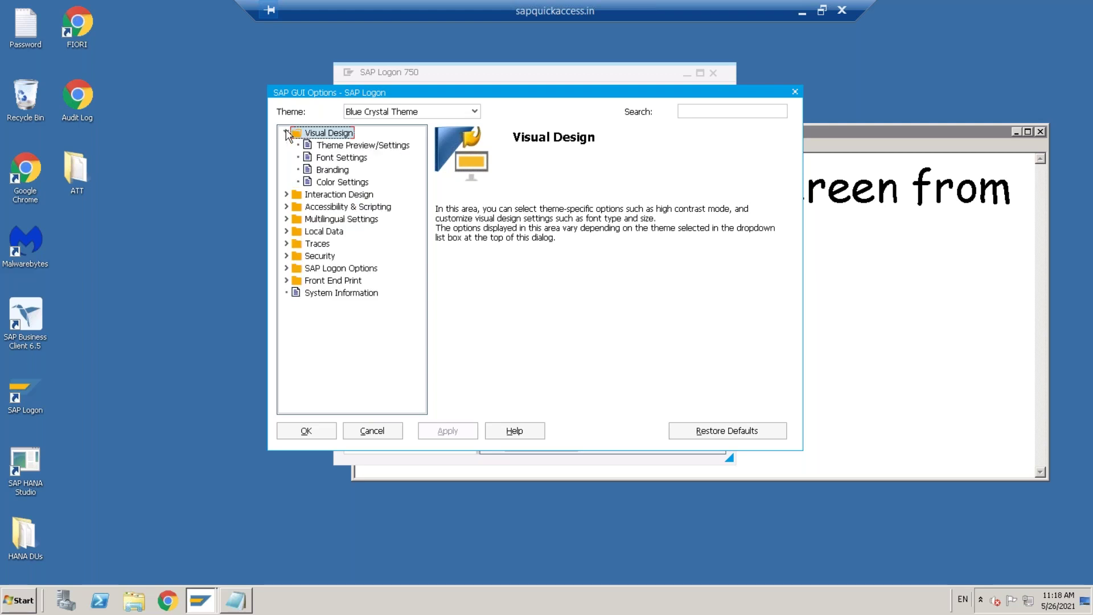
pyautogui.click(337, 151)
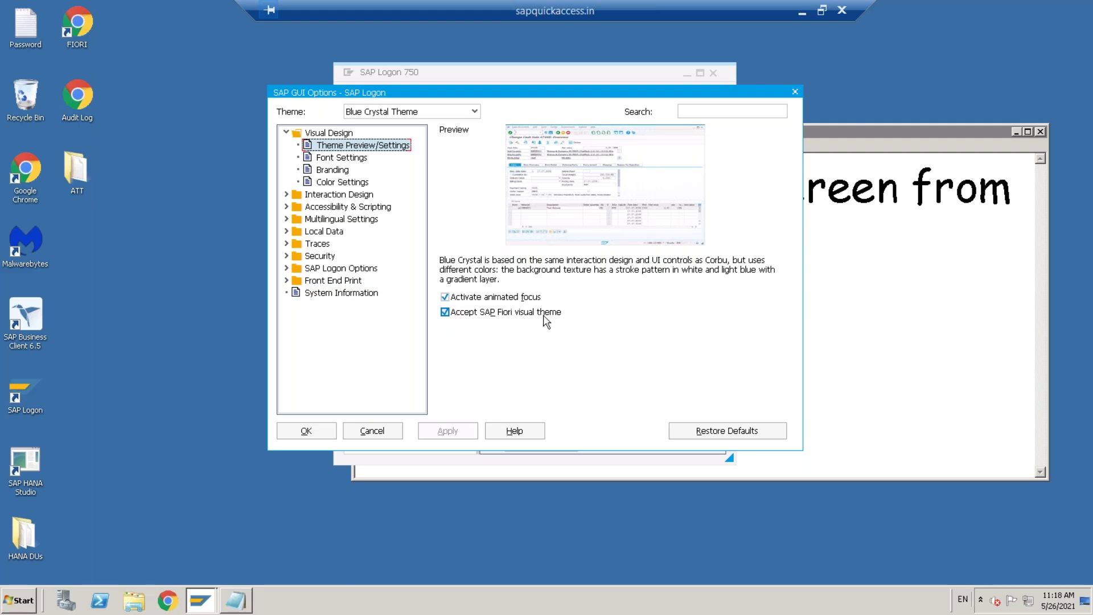
pyautogui.click(444, 314)
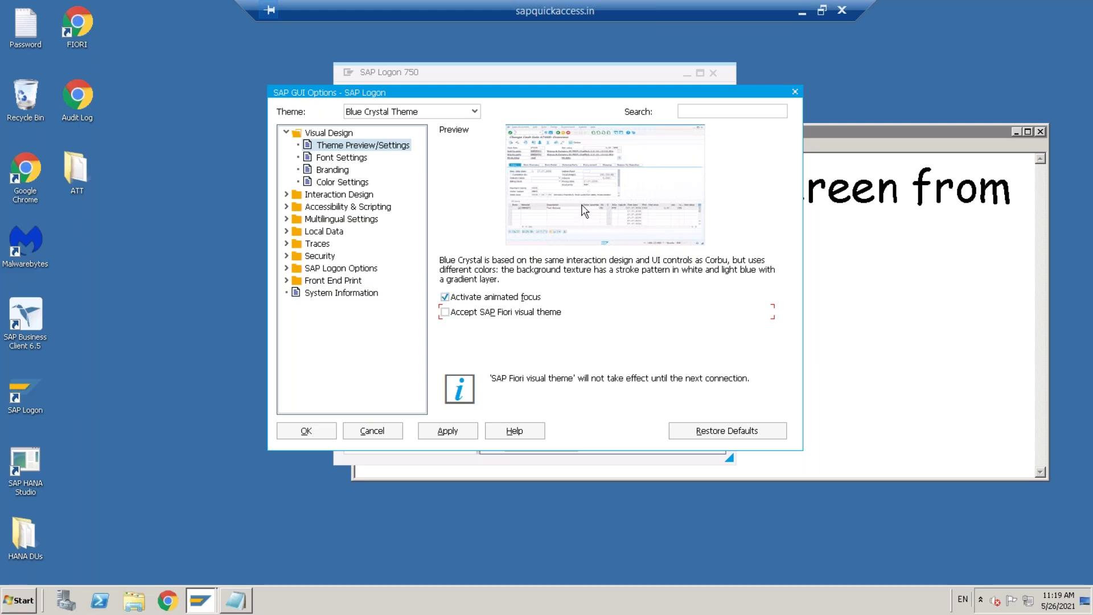
pyautogui.click(460, 437)
pyautogui.click(460, 437)
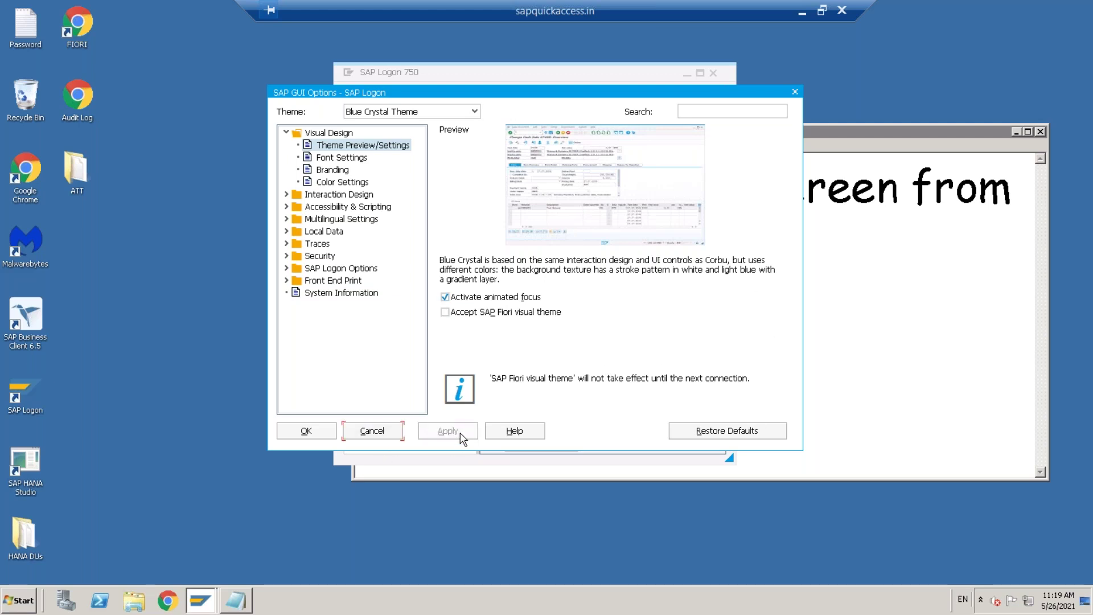
pyautogui.click(322, 436)
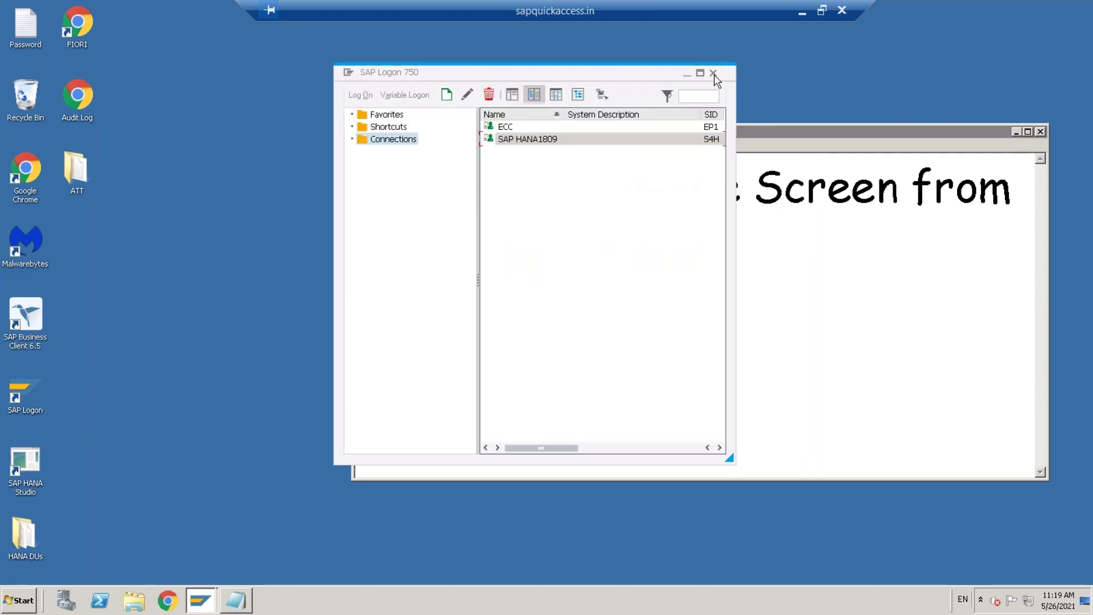
# In the S4H session window, run /nsu01, then log off with /nex.
pyautogui.click(201, 601)
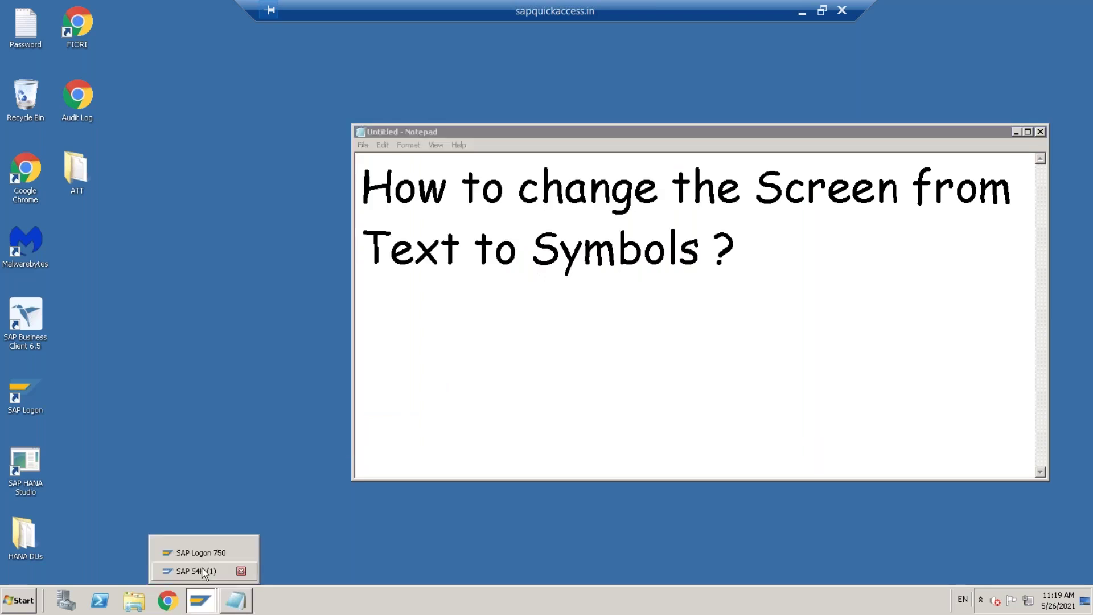
pyautogui.click(203, 571)
pyautogui.write('/n')
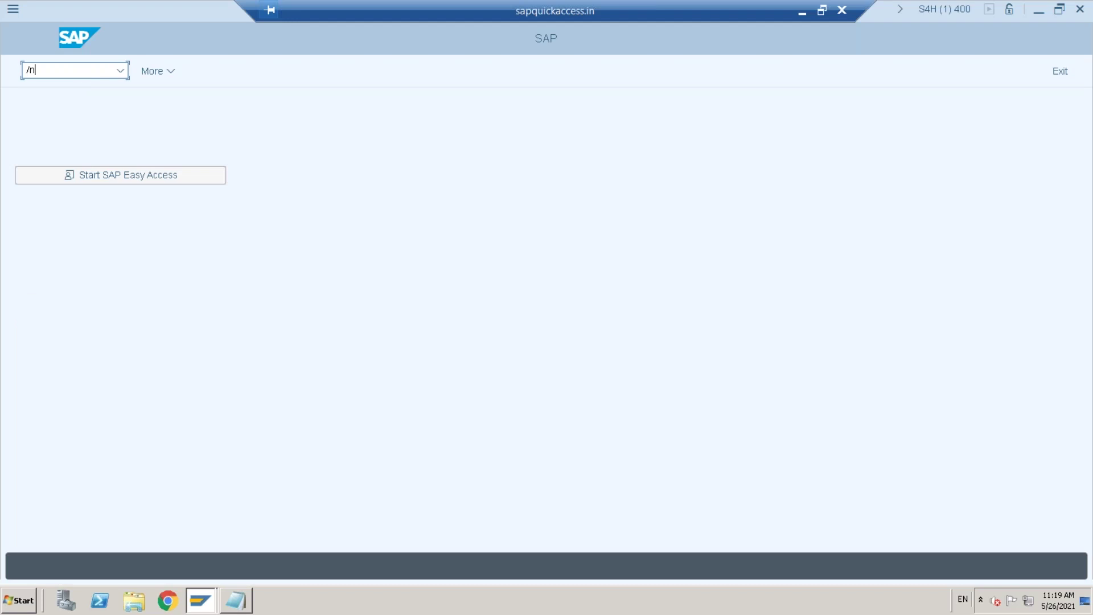
pyautogui.write('su01')
pyautogui.press('Return')
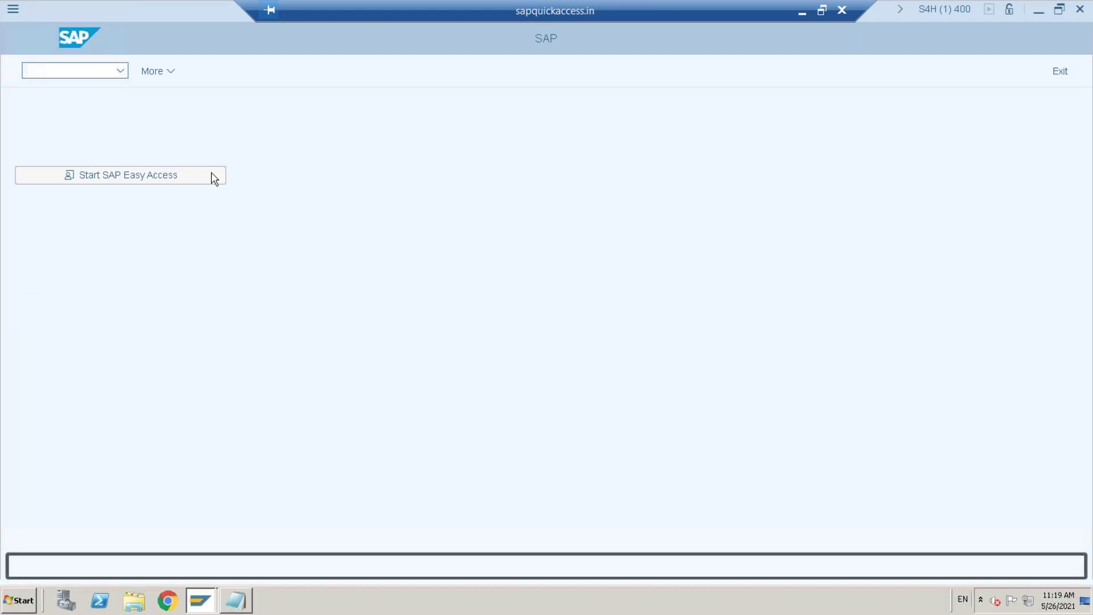
pyautogui.click(55, 76)
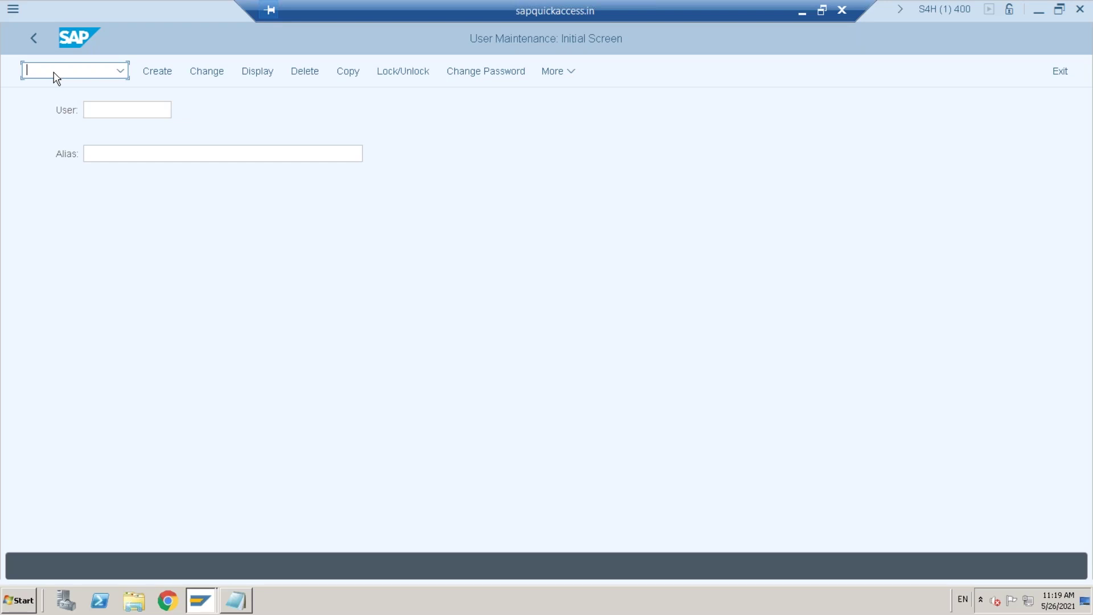
pyautogui.write('/n')
pyautogui.write('x')
pyautogui.press('Return')
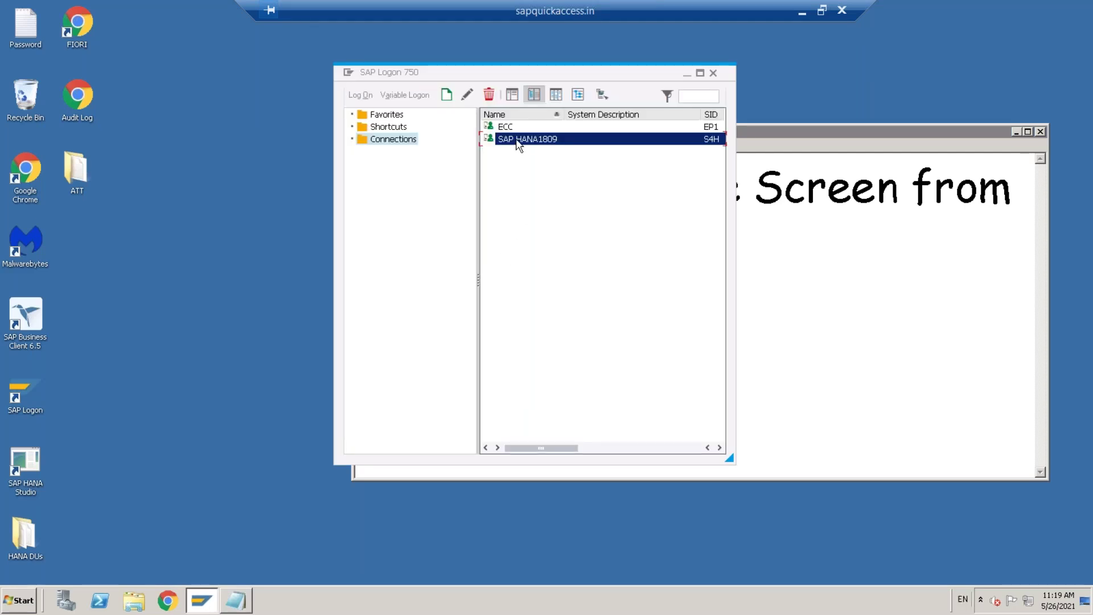
# Log on to SAP HANA1809 with the previously used user name and password.
pyautogui.doubleClick(517, 139)
pyautogui.click(119, 135)
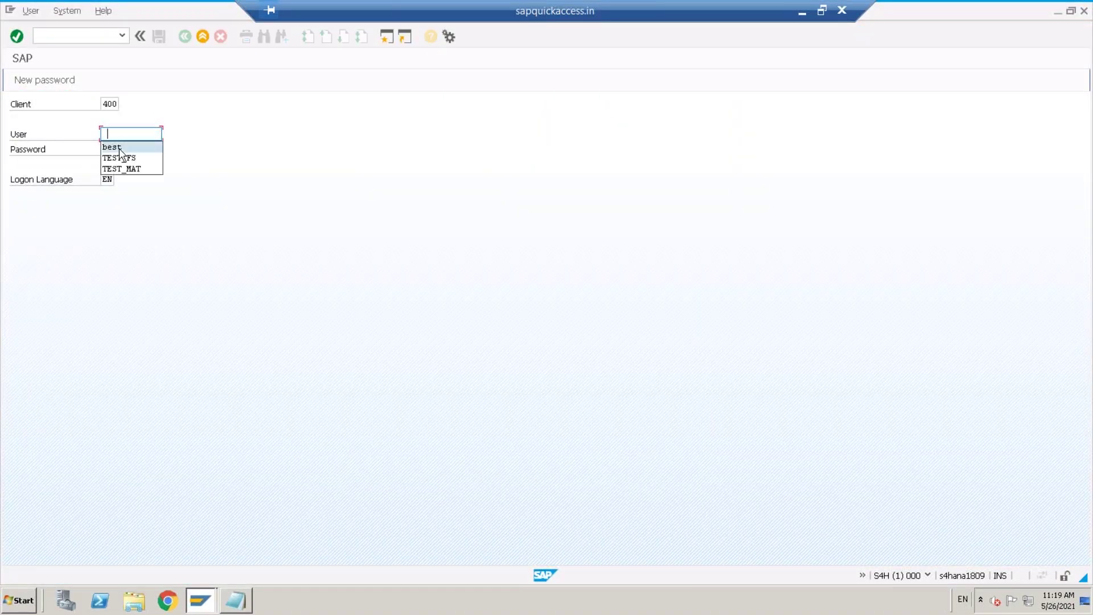
pyautogui.click(119, 148)
pyautogui.press('Tab')
pyautogui.write('************')
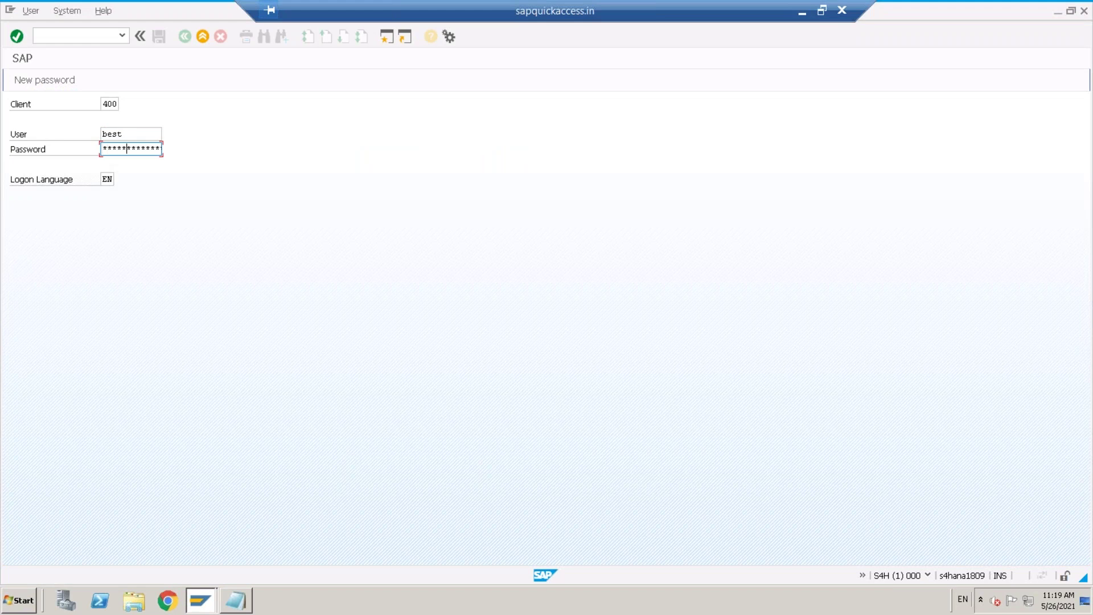
pyautogui.press('Return')
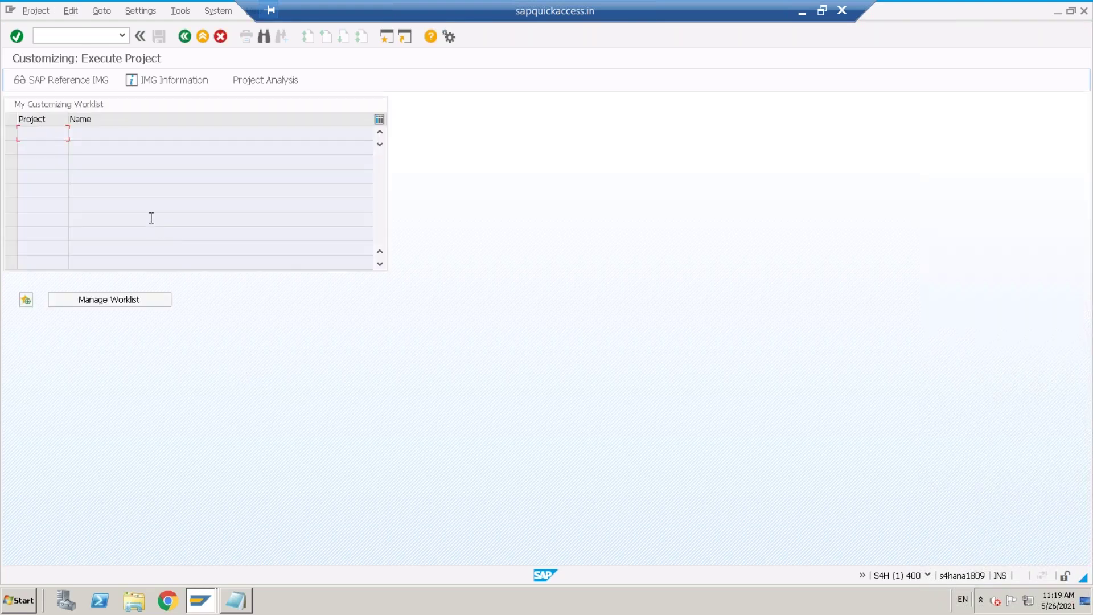
# Rerun /nSU01 to see icon toolbar buttons, then bring the Notepad note forward.
pyautogui.click(82, 36)
pyautogui.press('Return')
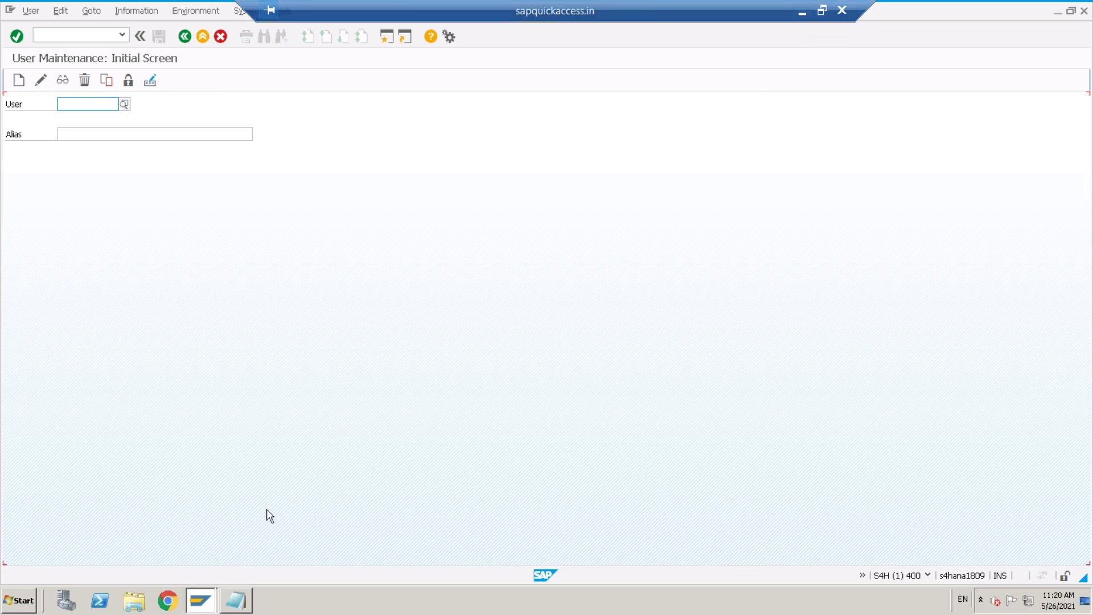
pyautogui.click(238, 605)
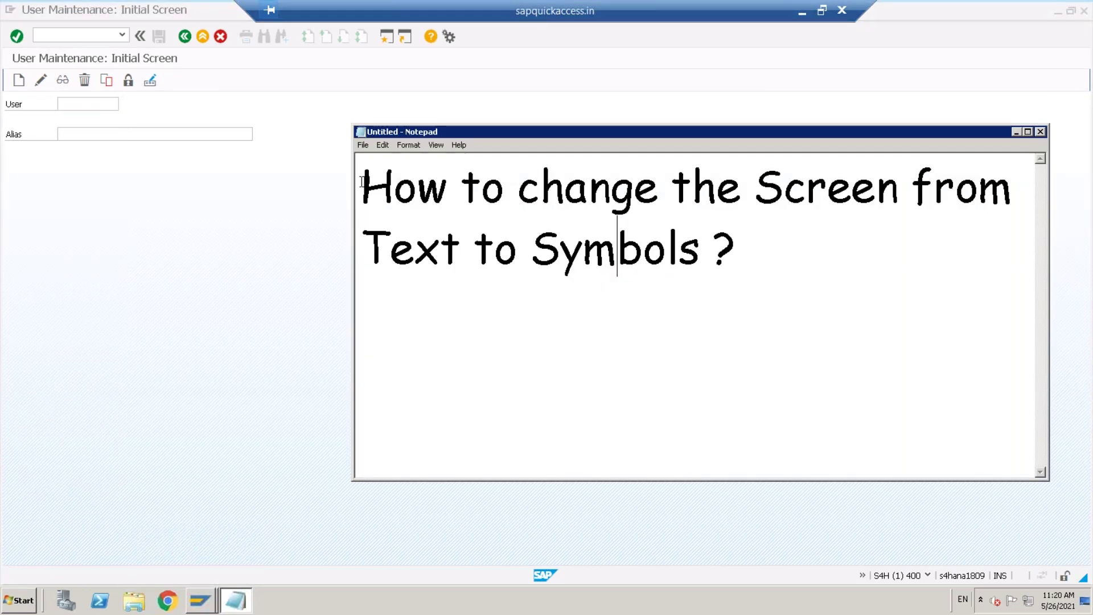
# Select the note's first two lines and bring the SAP Logon window to the front.
pyautogui.moveTo(362, 183); pyautogui.dragTo(1019, 188)
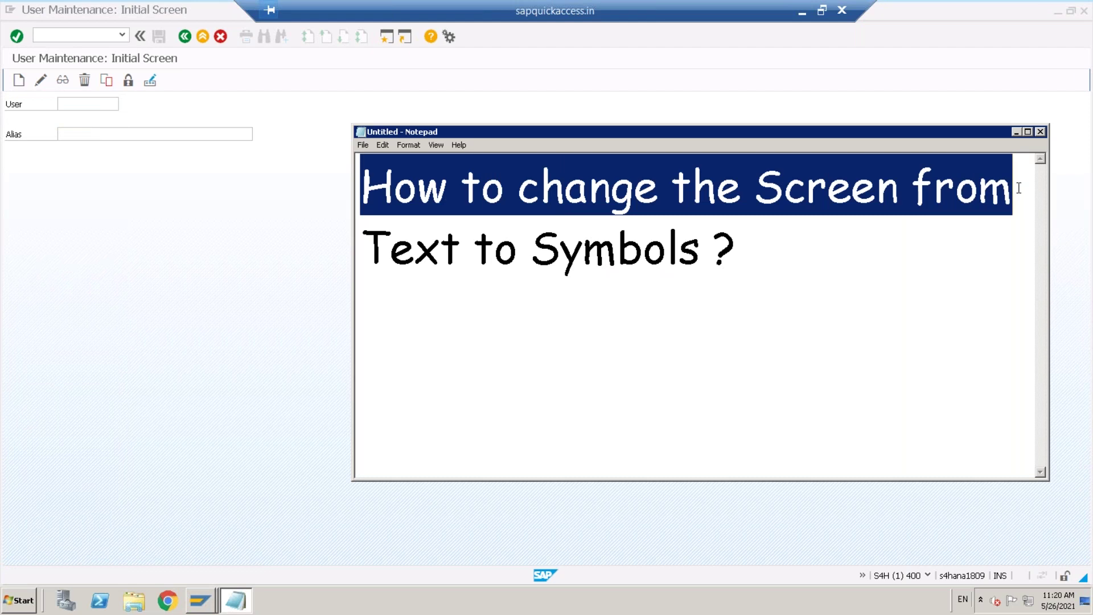
pyautogui.moveTo(1001, 243); pyautogui.dragTo(982, 254)
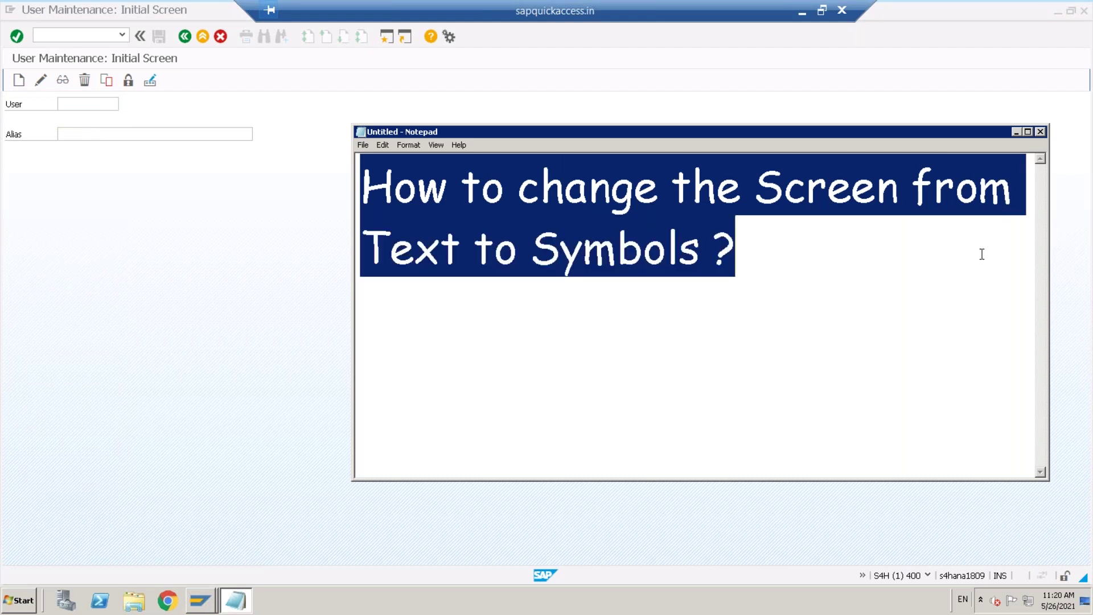
pyautogui.click(199, 602)
pyautogui.click(176, 553)
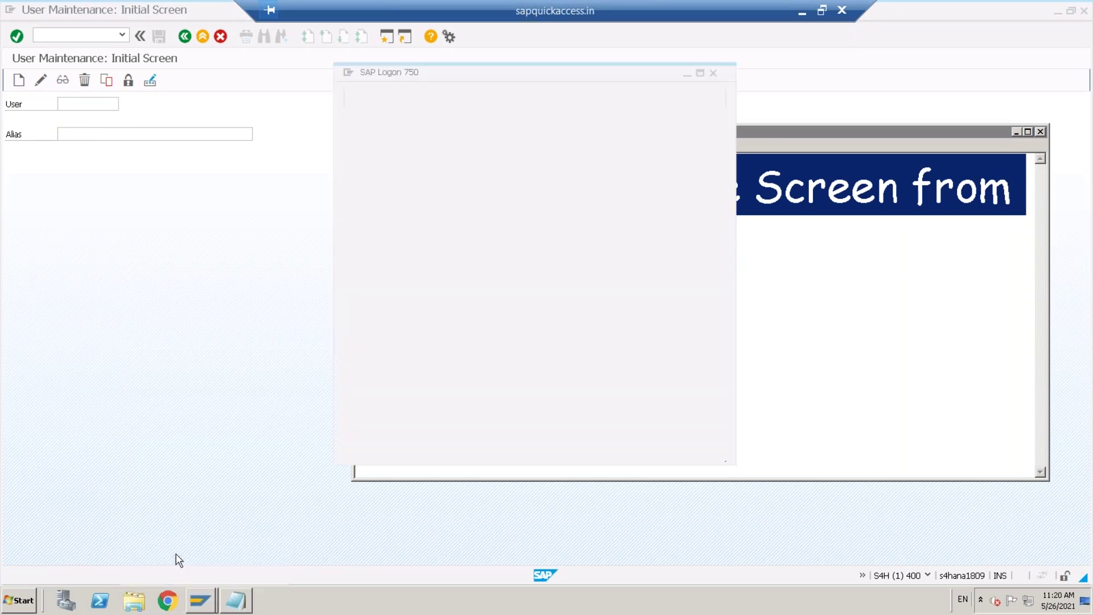
# Reopen SAP GUI Options on the Theme Preview/Settings page.
pyautogui.click(348, 73)
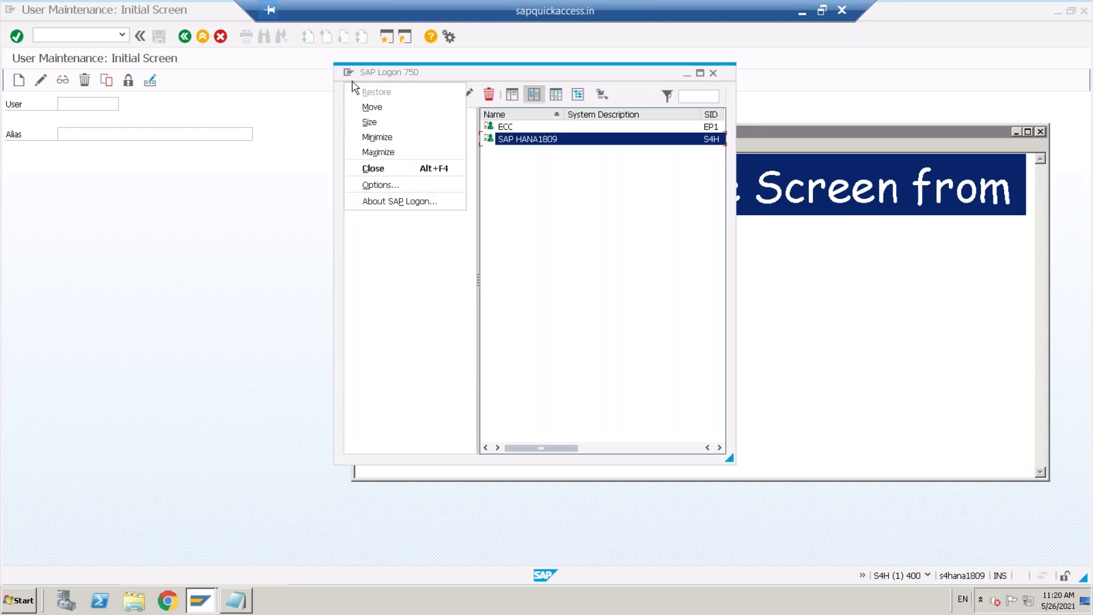
pyautogui.click(368, 185)
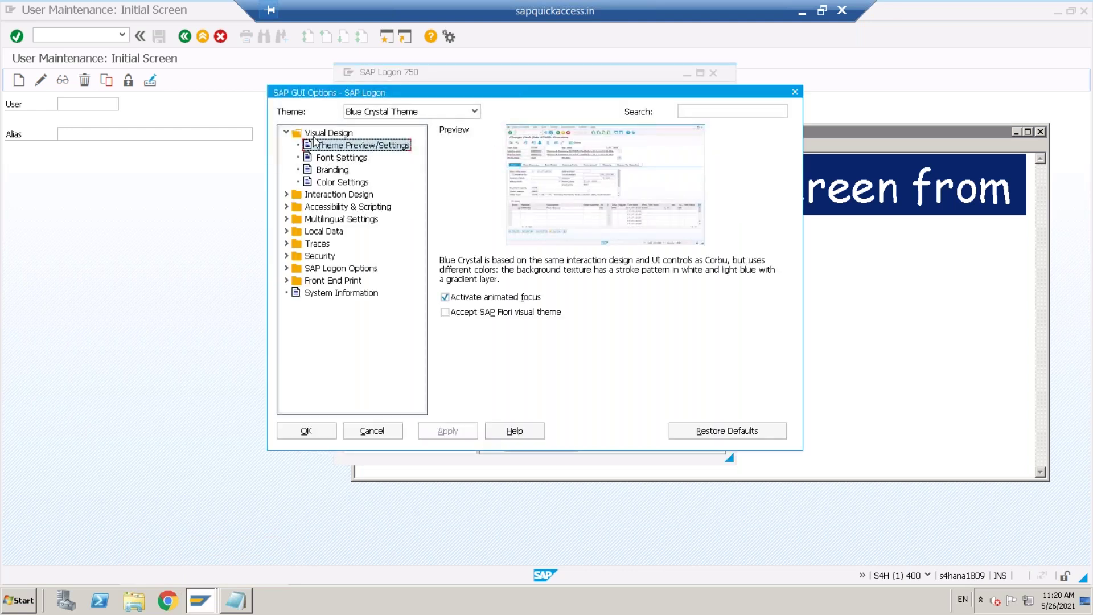
pyautogui.click(339, 147)
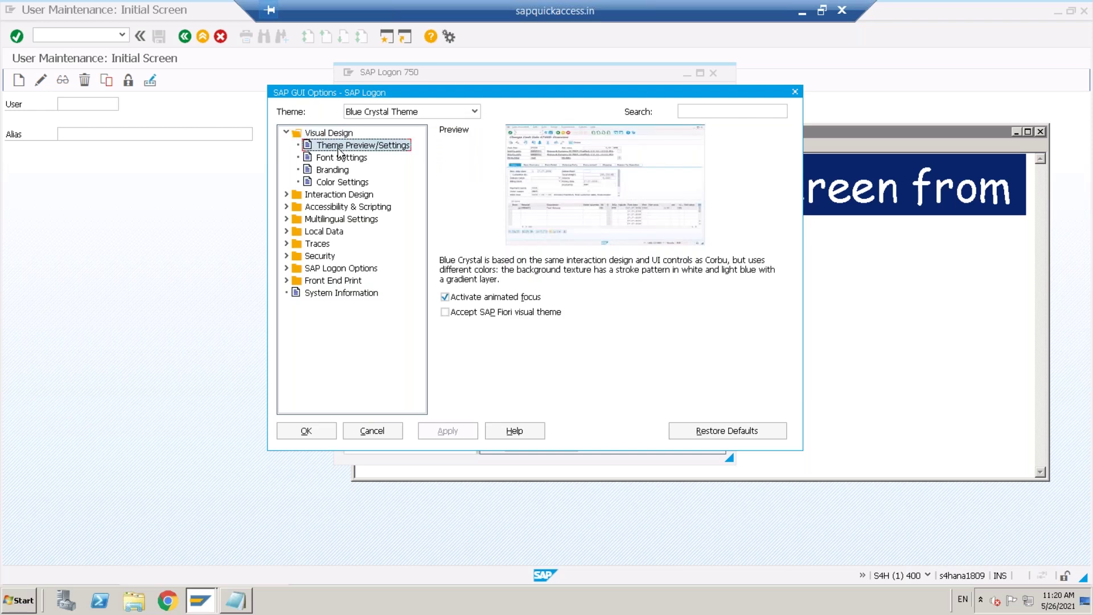